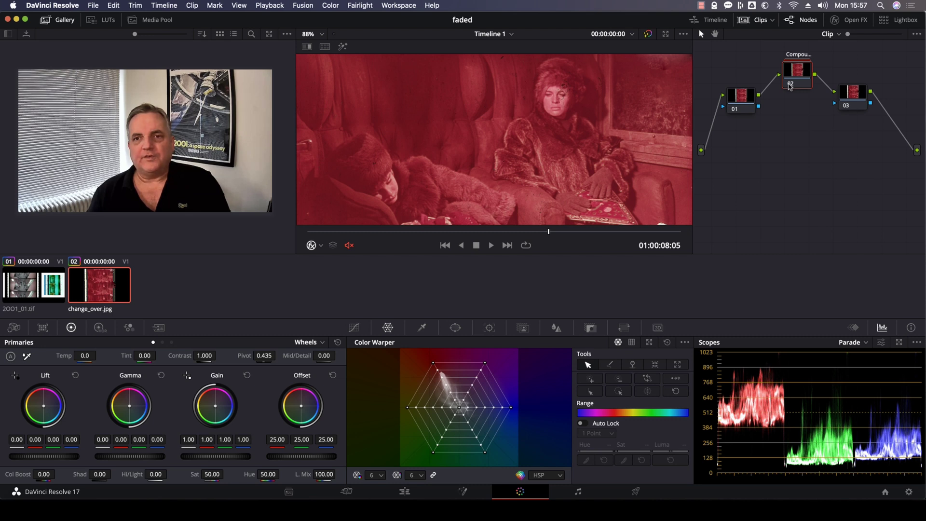
- Bypass and re-enable compound node 02, select node 03, and pop out the scopes
{"action": "key", "text": "ctrl+d"}
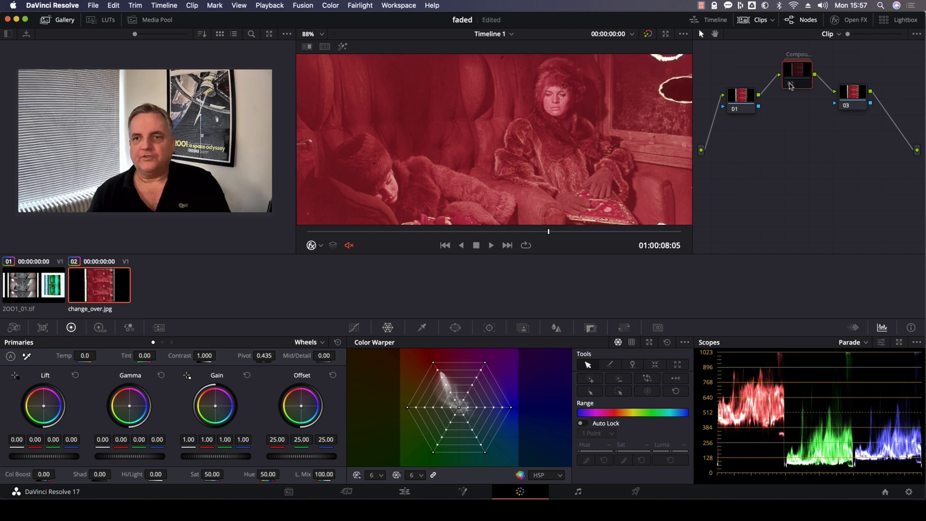
{"action": "key", "text": "ctrl+d"}
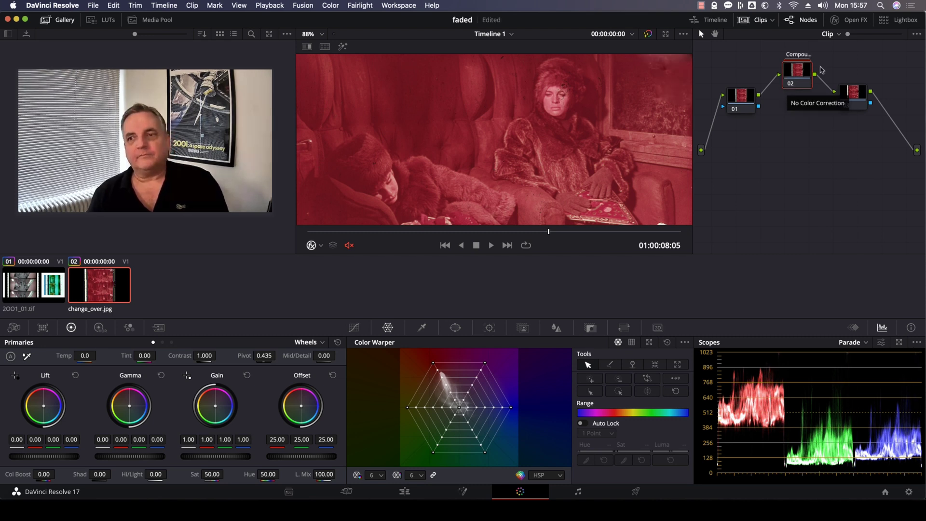
{"action": "left_click", "coordinate": [862, 96]}
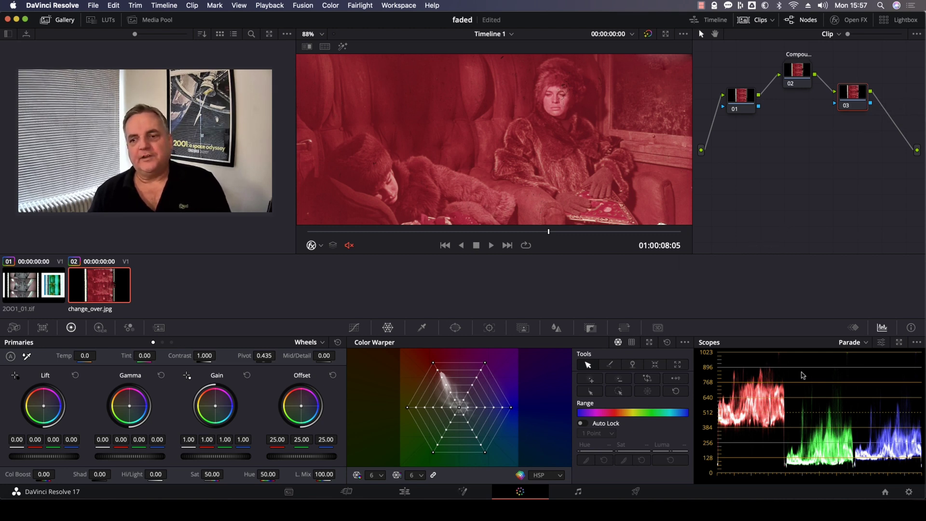
{"action": "left_click", "coordinate": [900, 343]}
- Move the floating Scopes window to the lower left of the screen
{"action": "left_click", "coordinate": [528, 247]}
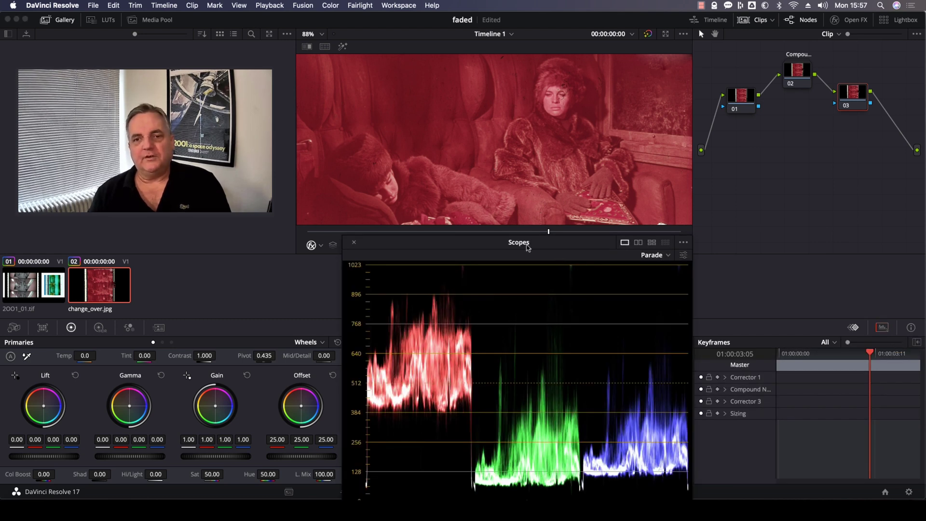
{"action": "left_click_drag", "start_coordinate": [439, 244], "coordinate": [199, 245]}
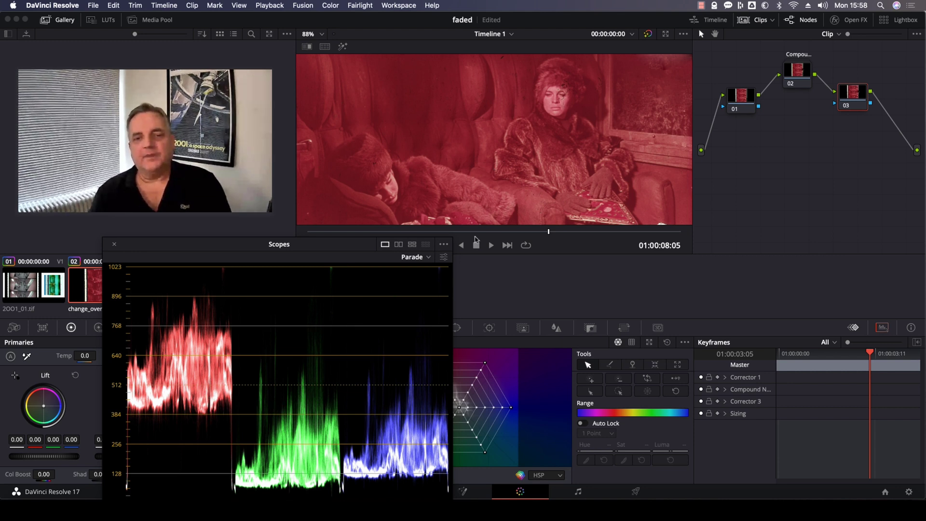
- Shift Lift away from red to -0.27 and lower the Lift master to -0.07
{"action": "left_click_drag", "start_coordinate": [358, 247], "coordinate": [622, 248]}
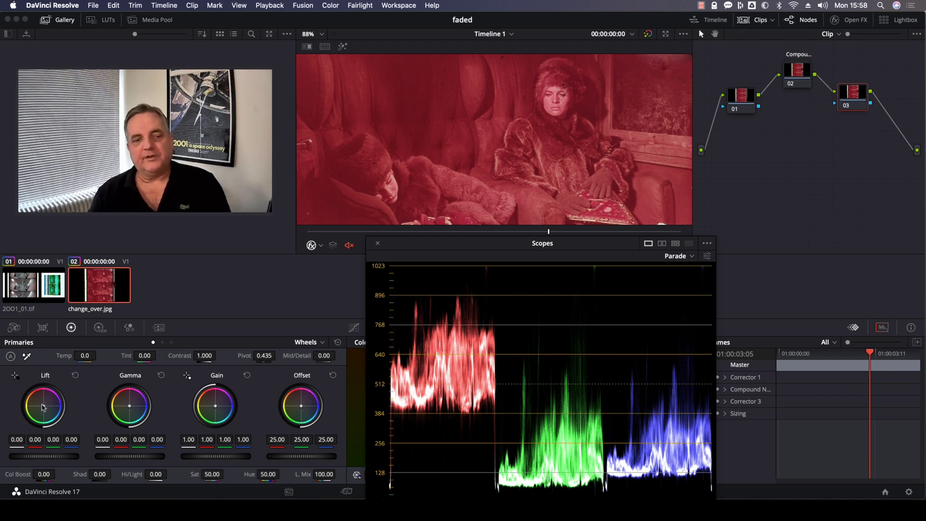
{"action": "left_click_drag", "start_coordinate": [42, 409], "coordinate": [44, 412]}
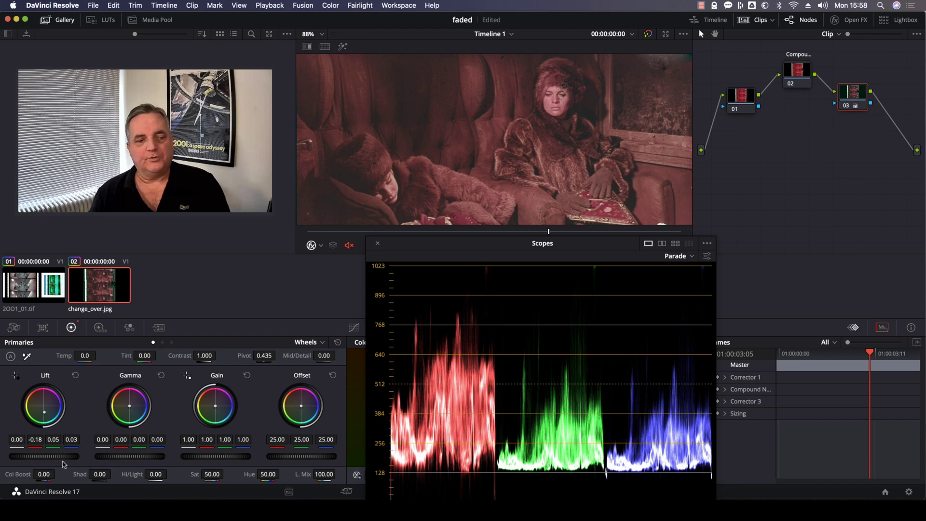
{"action": "left_click_drag", "start_coordinate": [43, 456], "coordinate": [29, 456]}
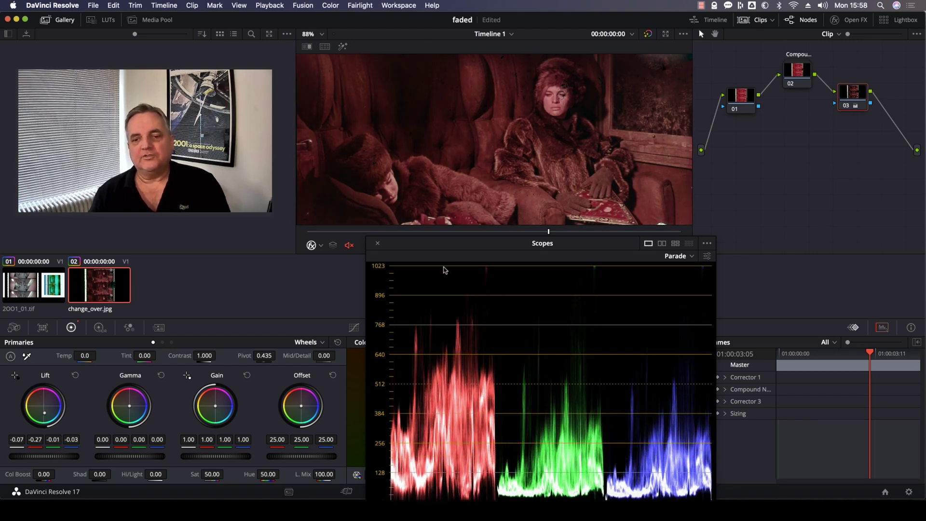
{"action": "left_click_drag", "start_coordinate": [438, 249], "coordinate": [436, 228]}
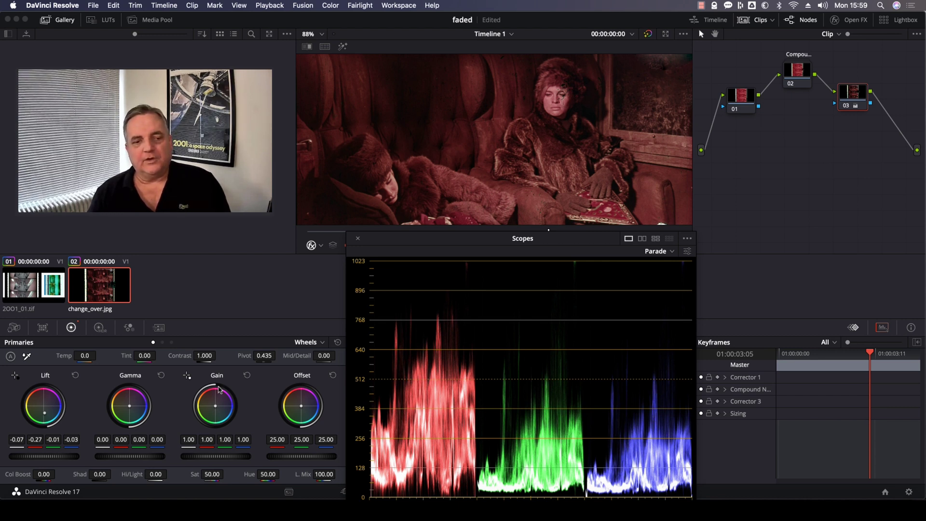
- Balance Gain to about 0.91 red, 1.01 green, 1.15 blue, and warm Gamma slightly
{"action": "left_click_drag", "start_coordinate": [214, 409], "coordinate": [216, 412]}
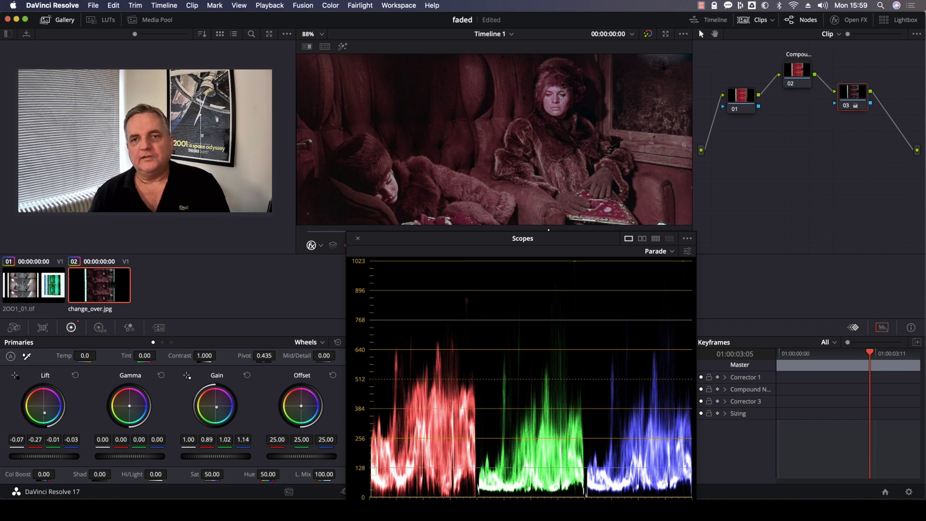
{"action": "left_click_drag", "start_coordinate": [216, 413], "coordinate": [217, 409]}
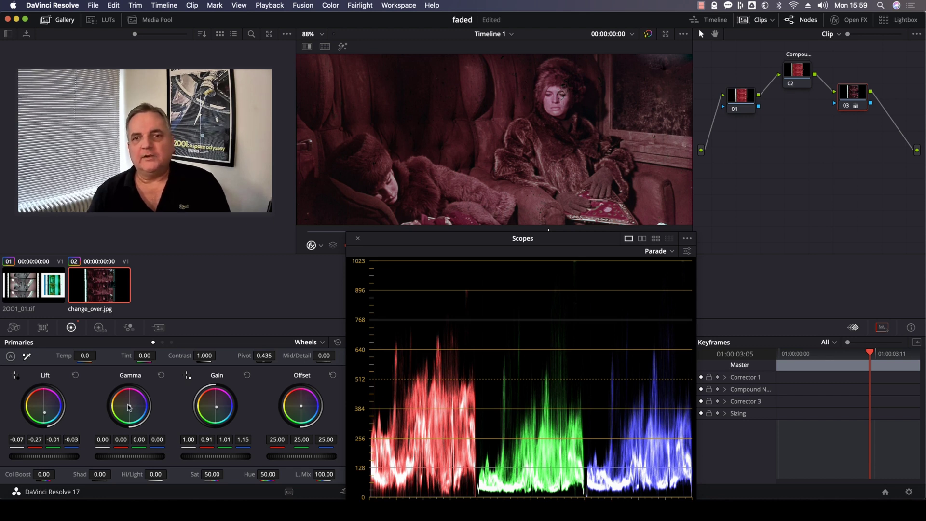
{"action": "mouse_move", "coordinate": [129, 407]}
{"action": "left_mouse_down"}
{"action": "mouse_move", "coordinate": [121, 403]}
{"action": "mouse_move", "coordinate": [129, 406]}
{"action": "left_mouse_up"}
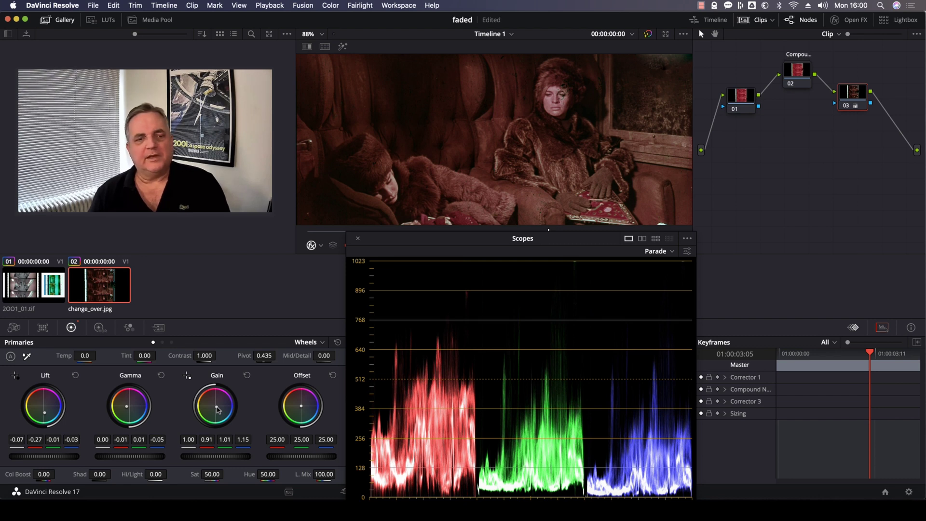
- Raise the Gain master to 1.11 and trim red and blue in the highlights
{"action": "left_click_drag", "start_coordinate": [217, 407], "coordinate": [217, 408]}
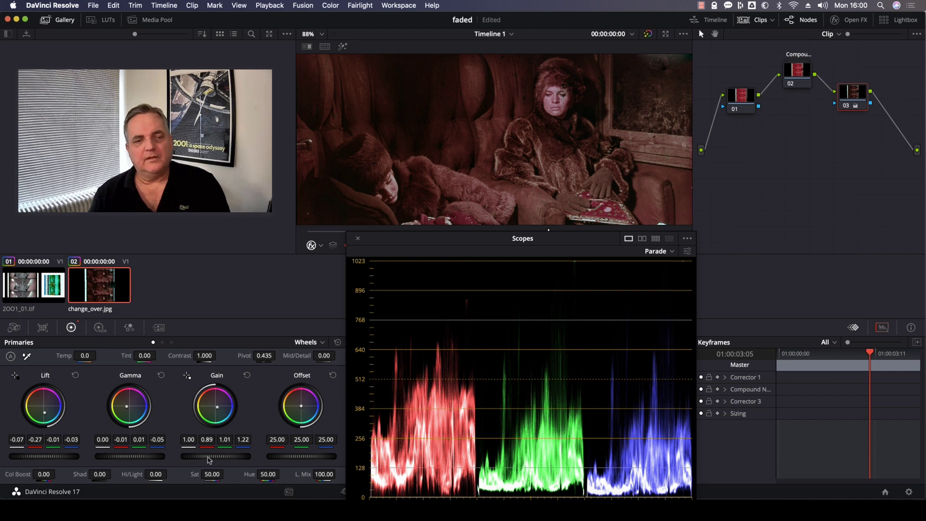
{"action": "left_click_drag", "start_coordinate": [212, 457], "coordinate": [230, 459]}
{"action": "left_click_drag", "start_coordinate": [216, 409], "coordinate": [217, 407]}
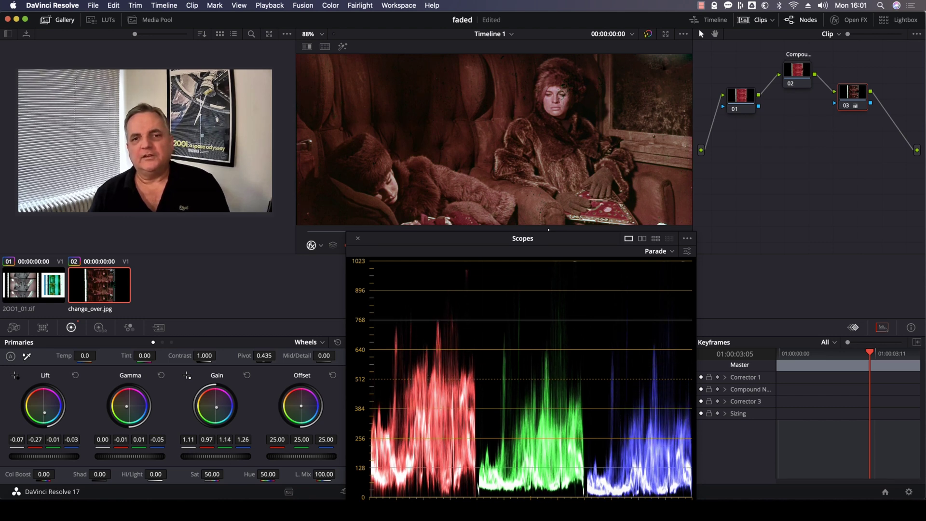
{"action": "left_click_drag", "start_coordinate": [216, 408], "coordinate": [211, 411]}
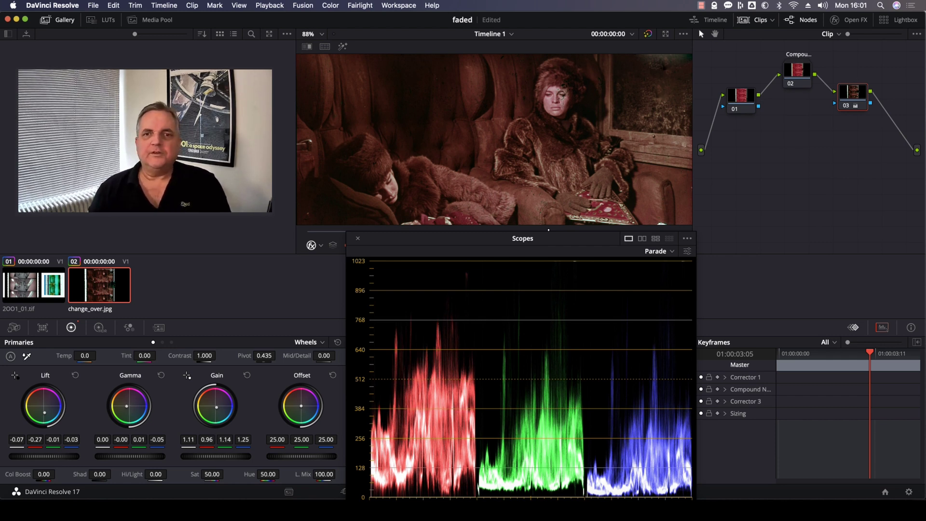
- Fine-tune the midtone, shadow and highlight balance, then bypass node 03 to compare
{"action": "left_click_drag", "start_coordinate": [127, 406], "coordinate": [126, 406]}
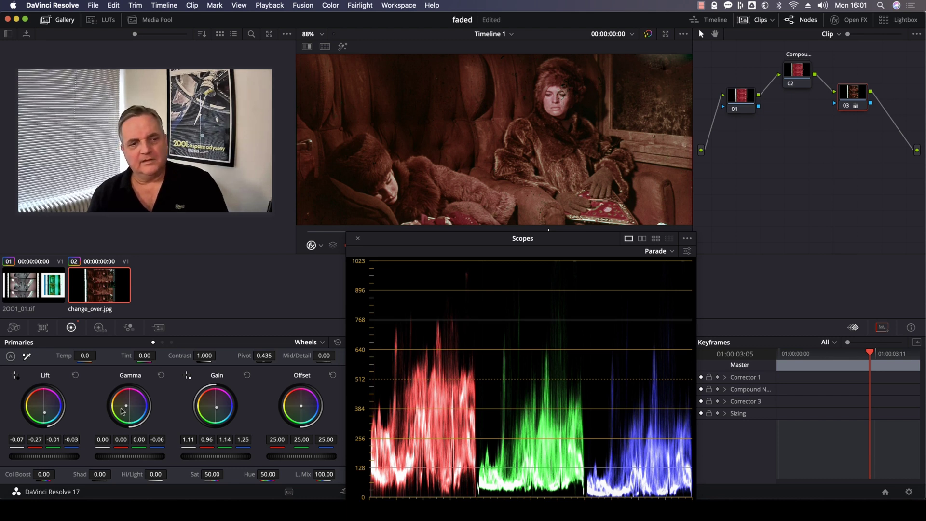
{"action": "left_click_drag", "start_coordinate": [126, 406], "coordinate": [124, 408]}
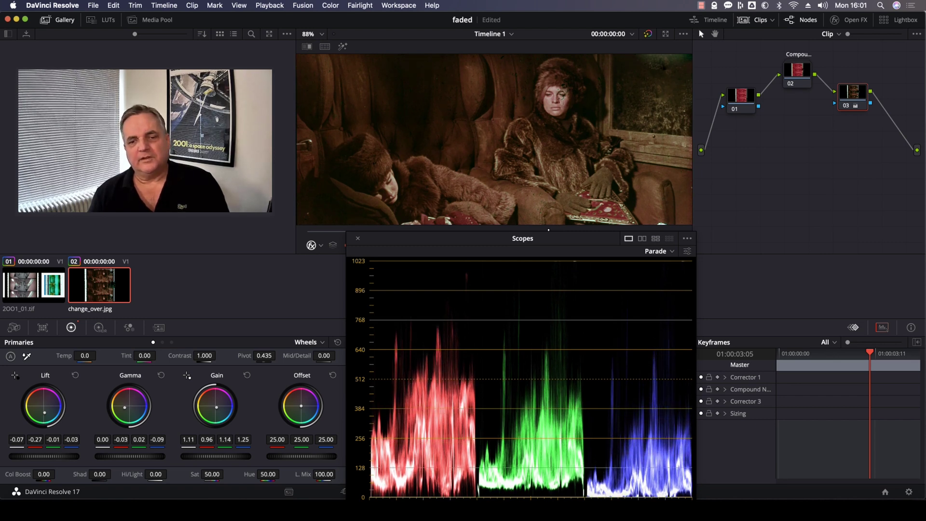
{"action": "left_click_drag", "start_coordinate": [44, 413], "coordinate": [45, 413]}
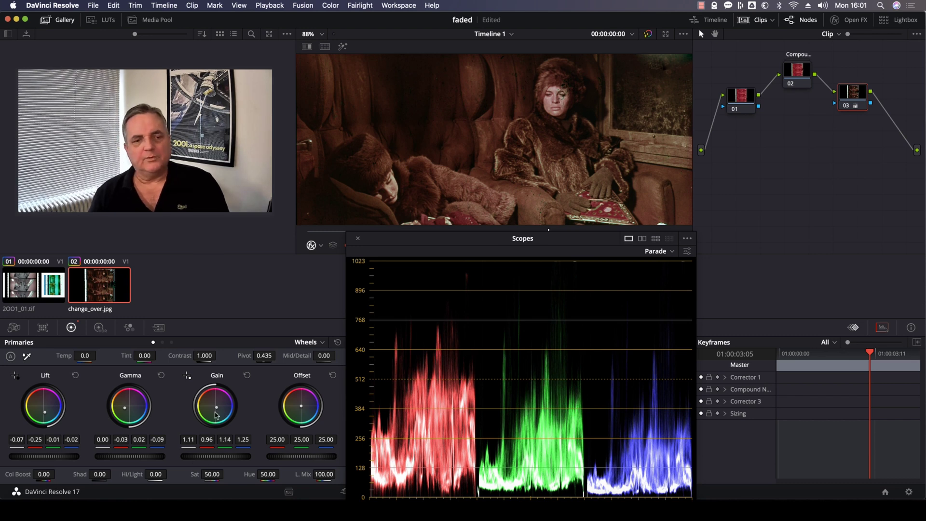
{"action": "left_click_drag", "start_coordinate": [216, 408], "coordinate": [216, 407]}
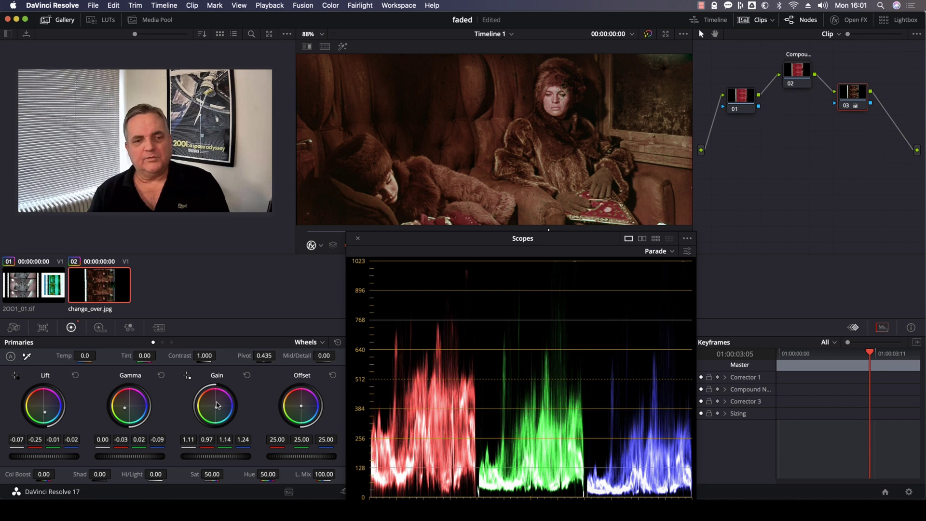
{"action": "left_click_drag", "start_coordinate": [216, 407], "coordinate": [215, 405]}
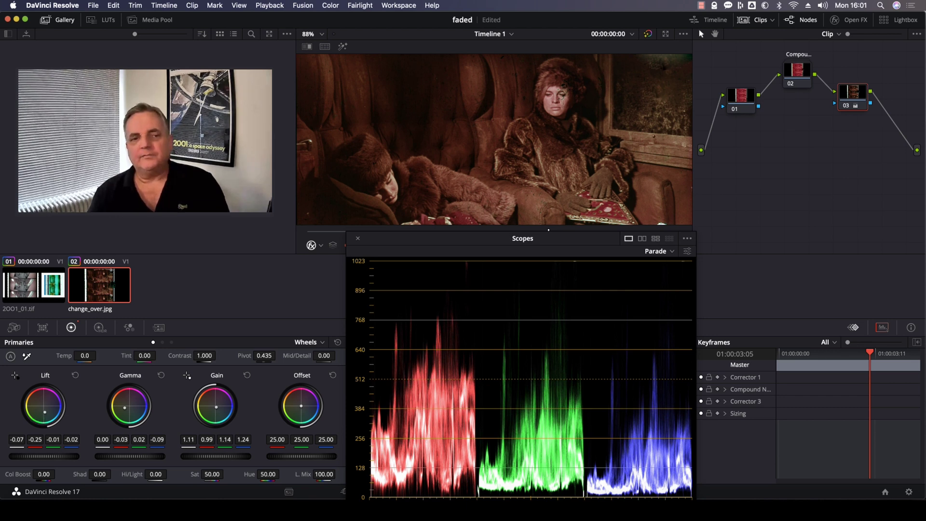
{"action": "left_click_drag", "start_coordinate": [45, 412], "coordinate": [45, 413]}
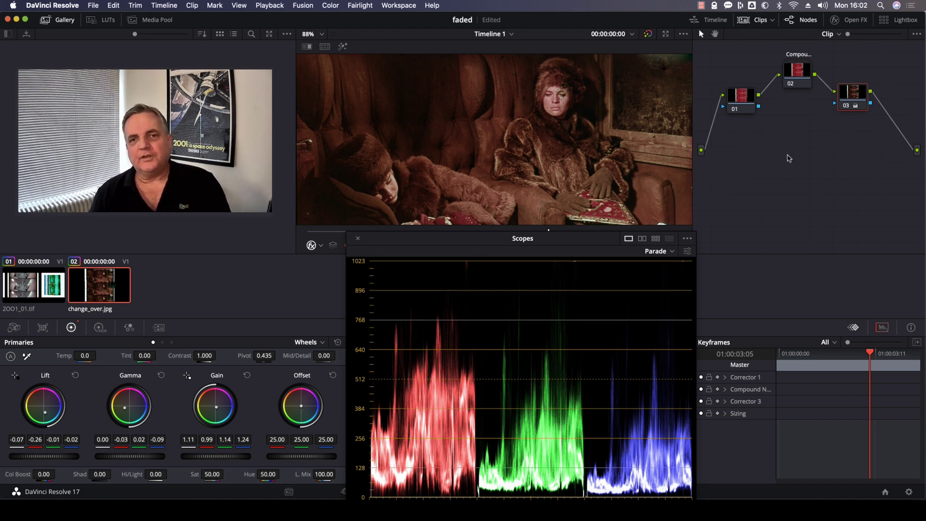
{"action": "left_click", "coordinate": [847, 107]}
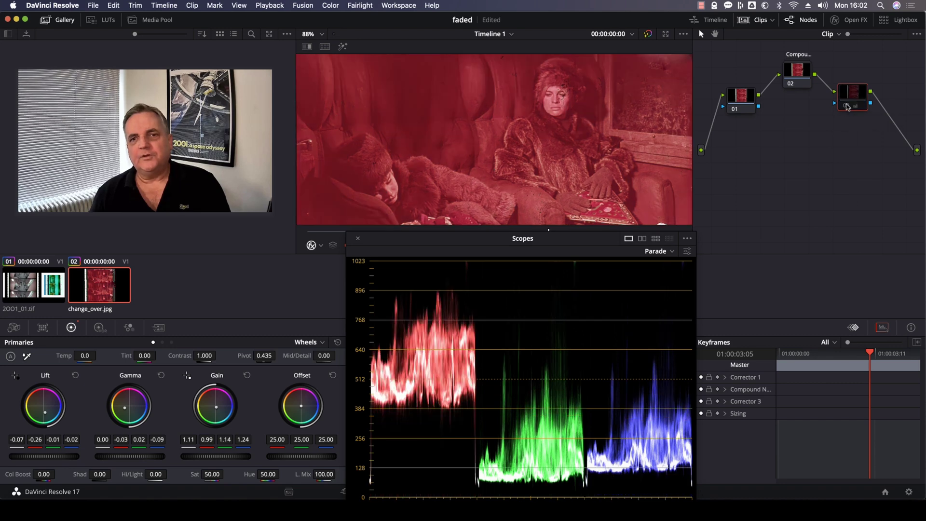
{"action": "left_click", "coordinate": [847, 107]}
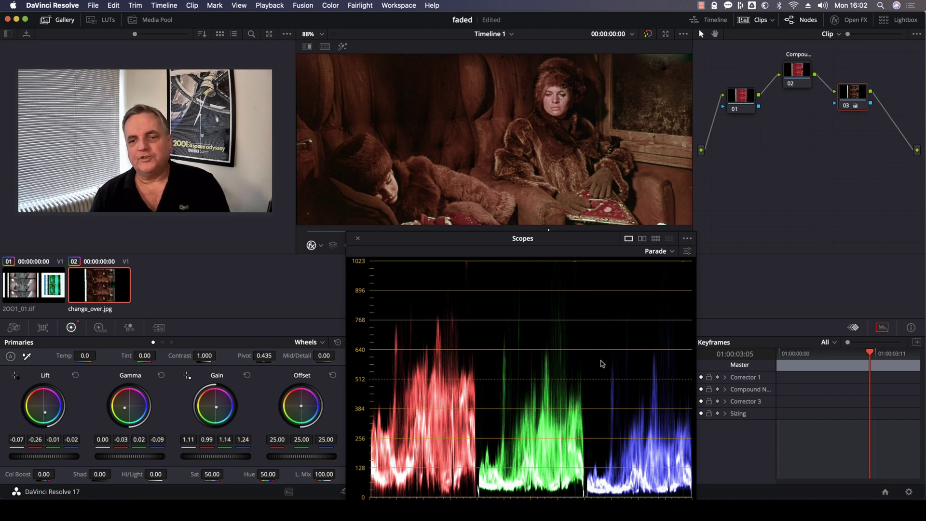
{"action": "left_click", "coordinate": [649, 252]}
{"action": "left_click", "coordinate": [661, 275]}
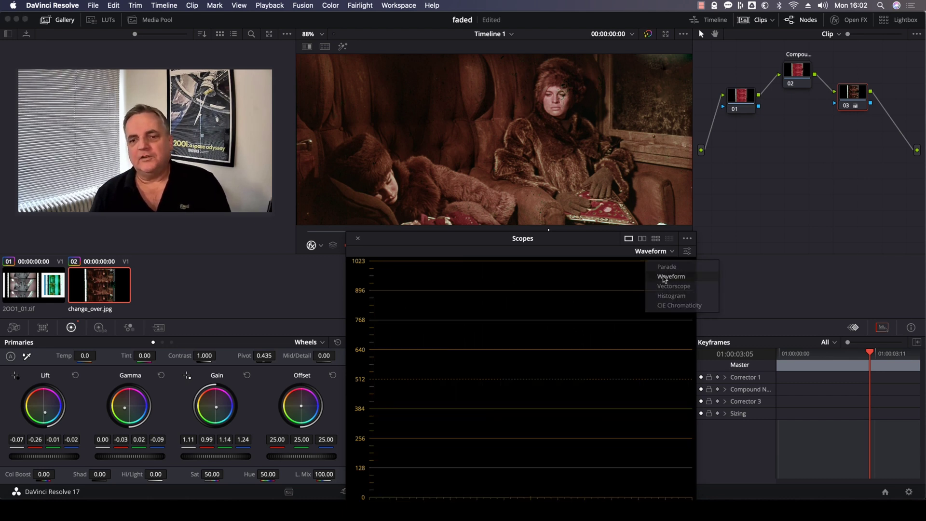
{"action": "left_click", "coordinate": [657, 252]}
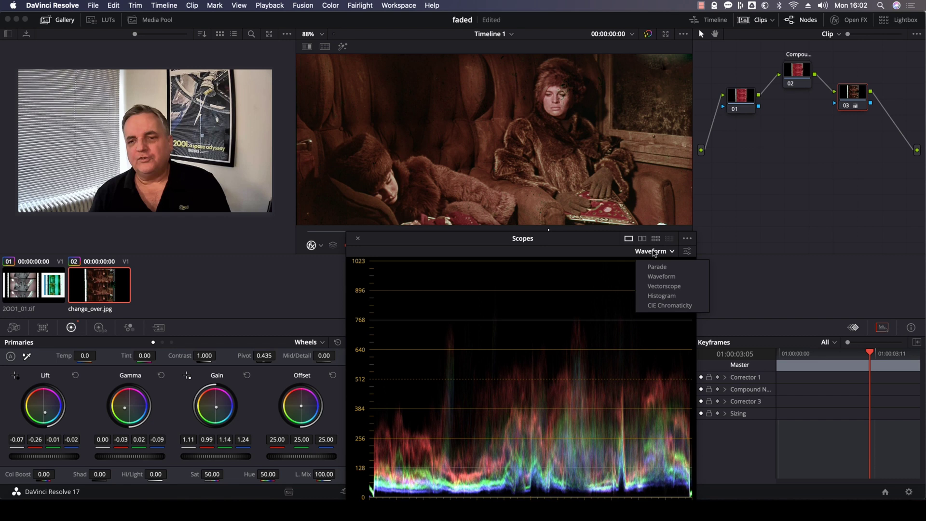
{"action": "left_click", "coordinate": [658, 286]}
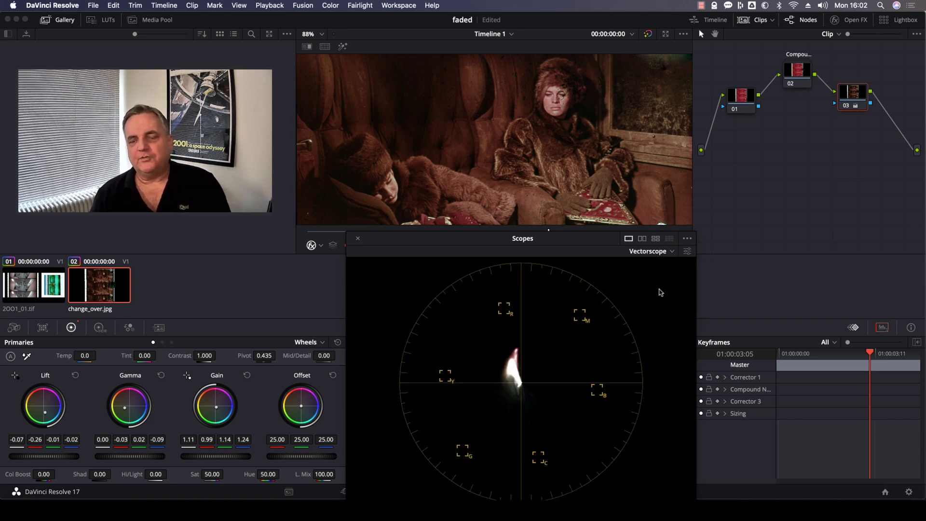
{"action": "left_click", "coordinate": [661, 254]}
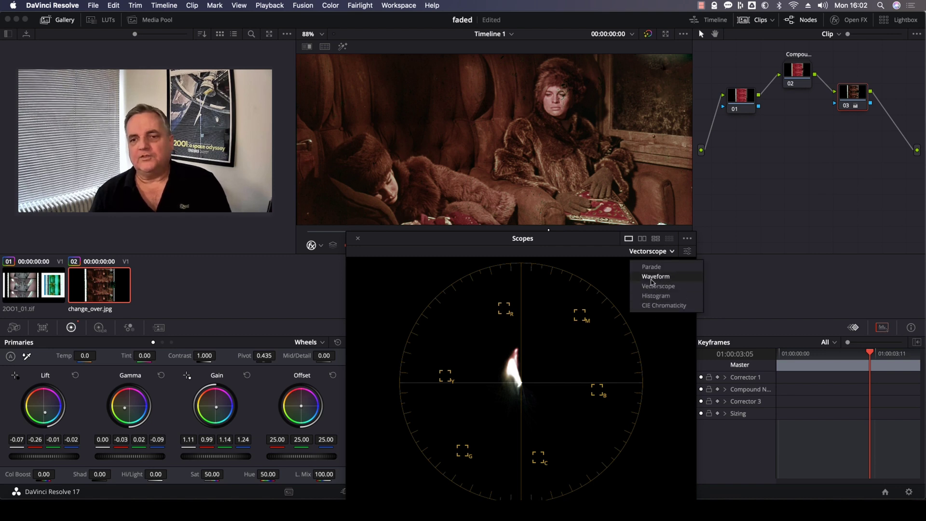
{"action": "left_click", "coordinate": [654, 266]}
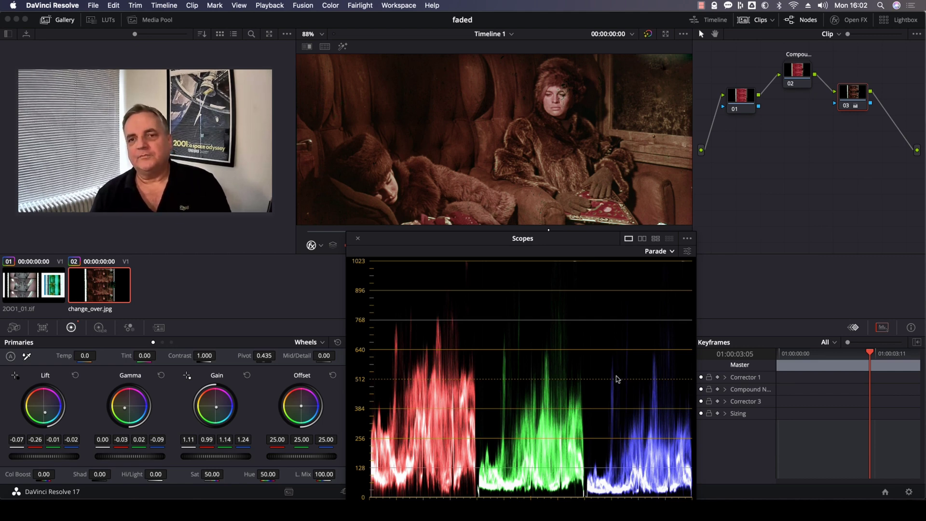
- Grab a gallery still and turn on the split-screen wipe comparing original and grade
{"action": "key", "text": "super+alt+g"}
{"action": "key", "text": "super+w"}
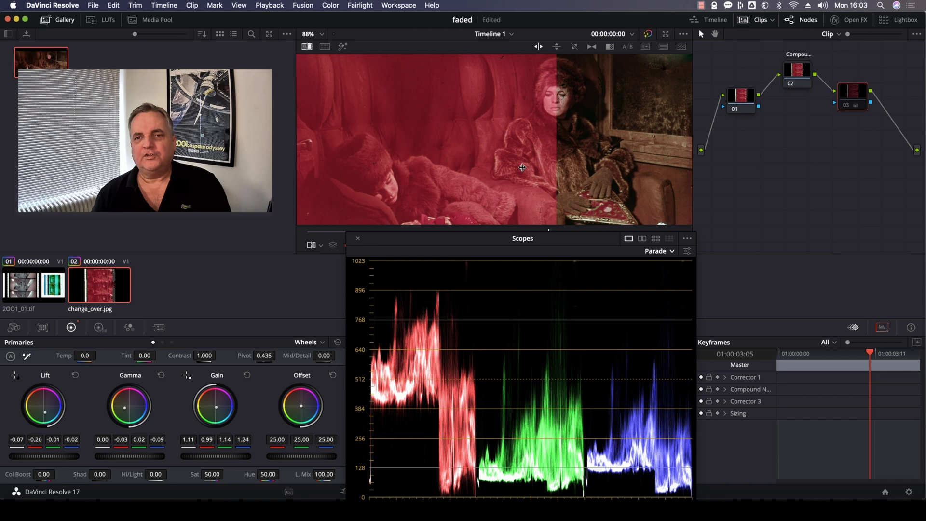